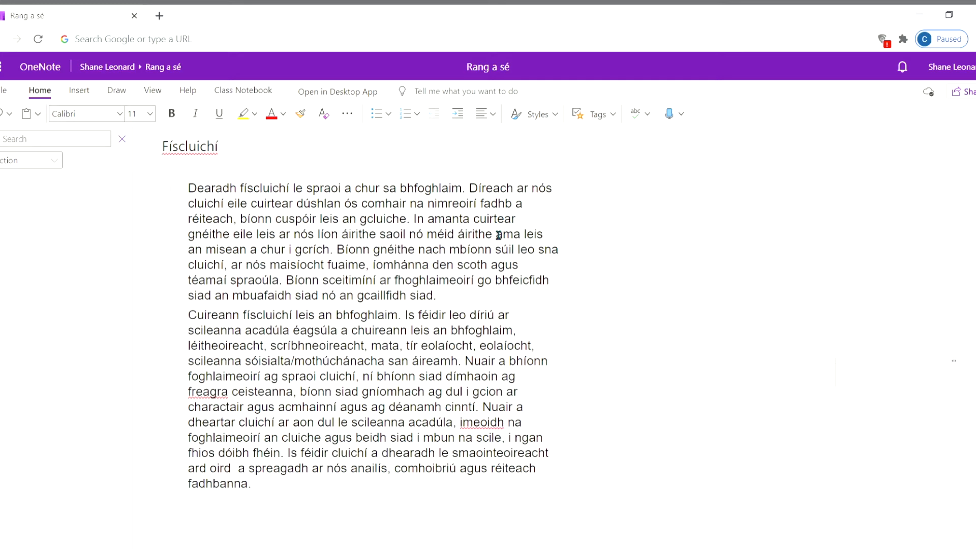
Start reviewing student work in the Obair Bhaile section of the class notebook.
left_click(265, 91)
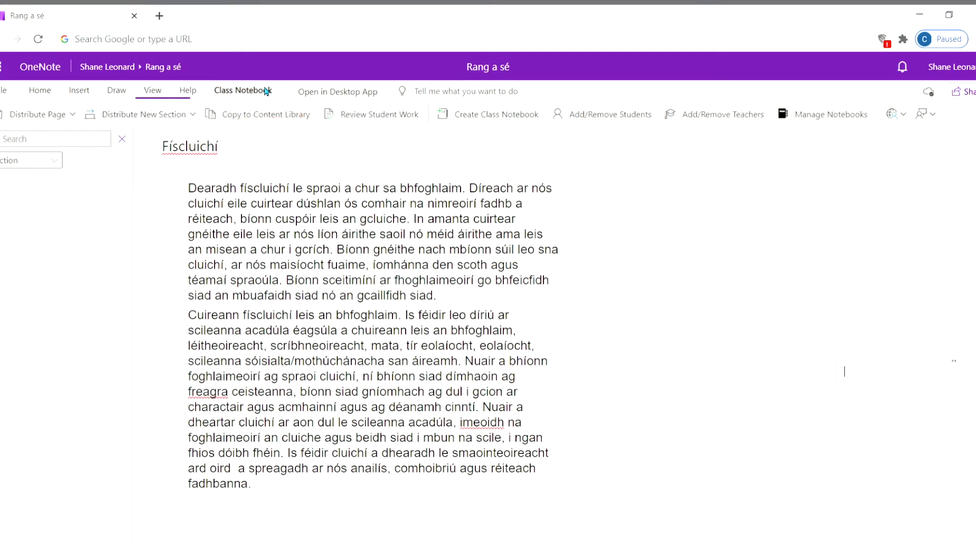
left_click(403, 115)
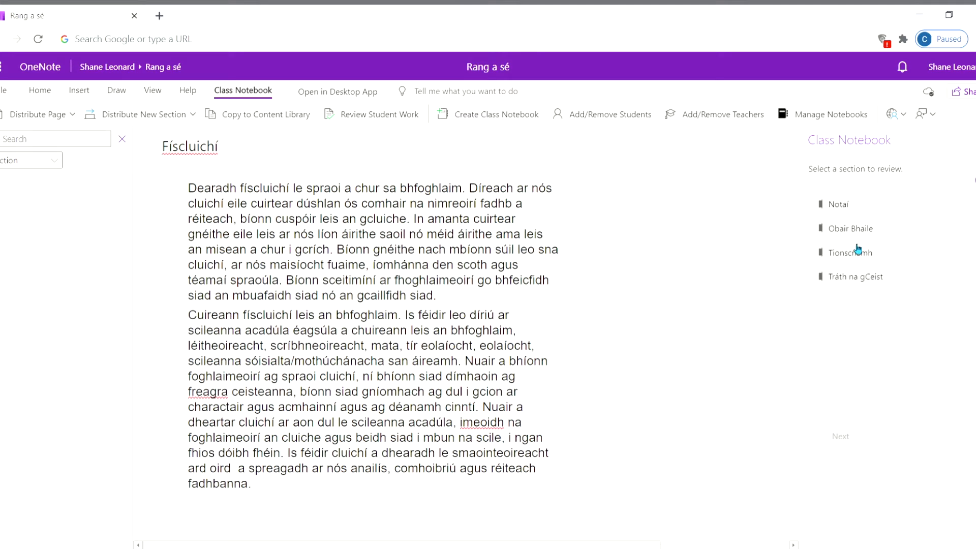
left_click(864, 227)
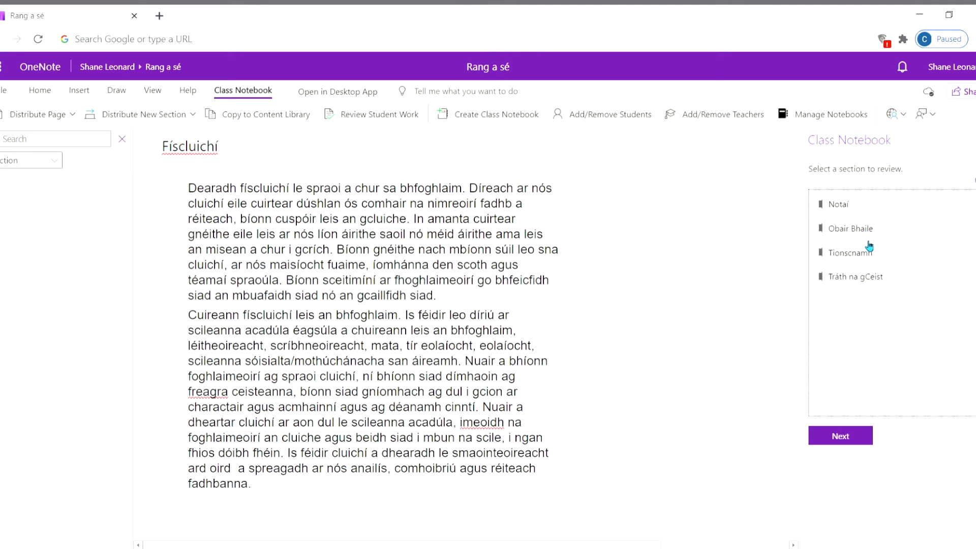
left_click(854, 440)
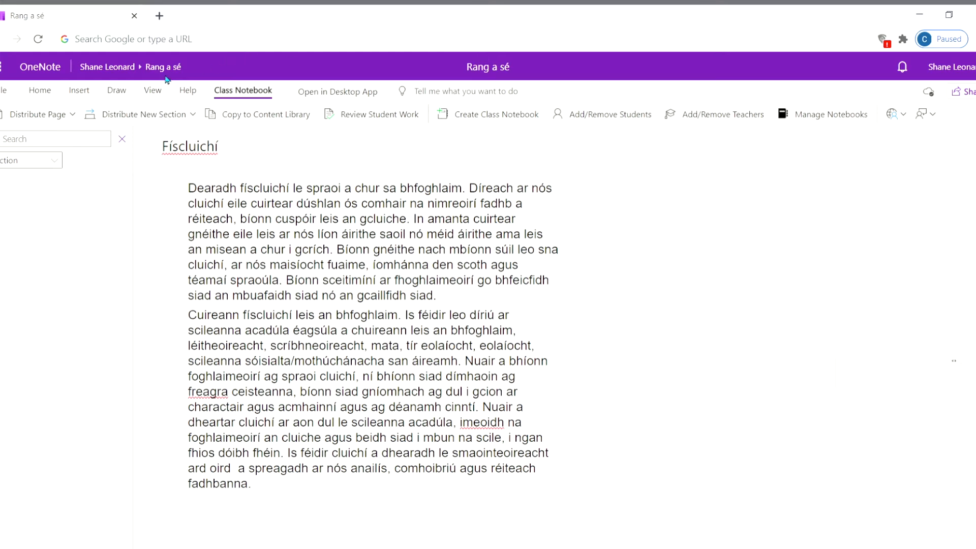
Record an audio comment on the Físcluichí page and place its icon beside the first paragraph.
left_click(75, 91)
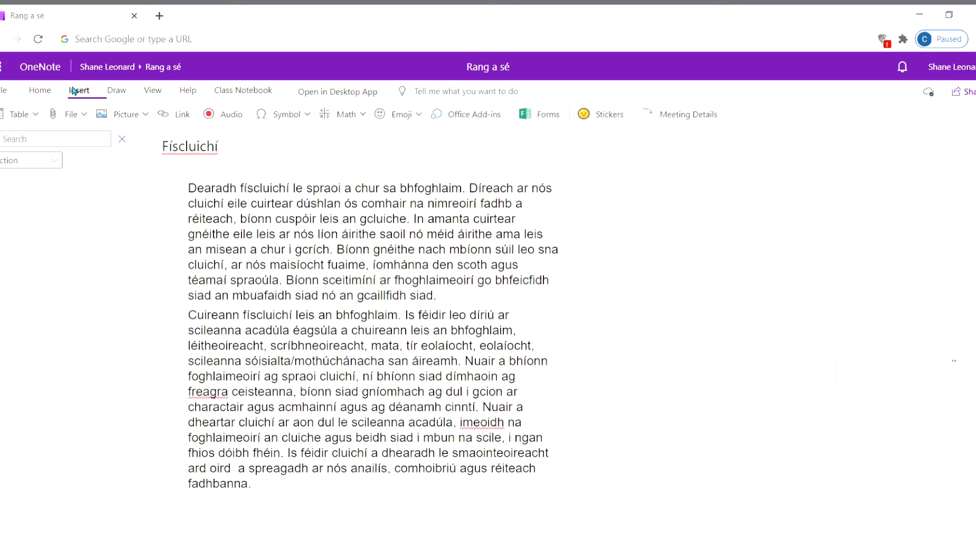
left_click(222, 117)
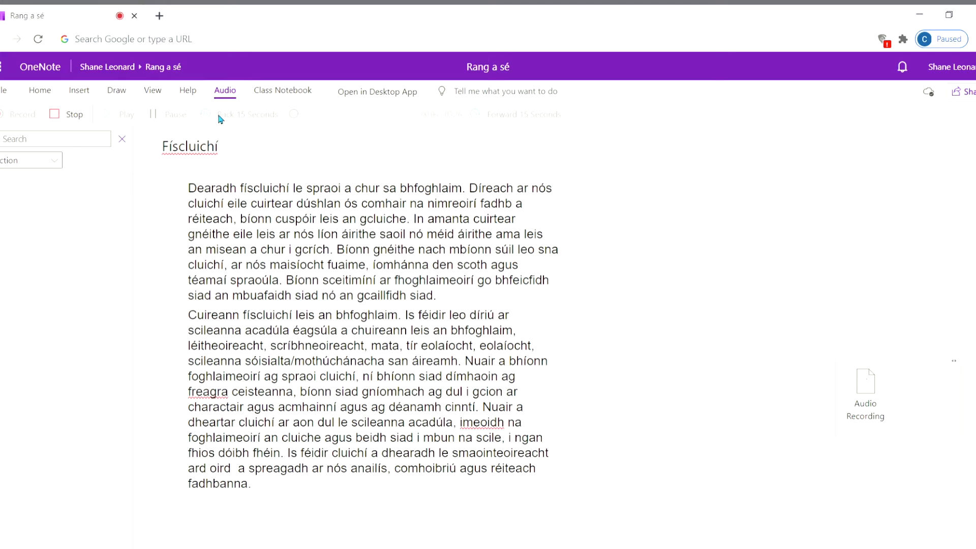
left_click(85, 122)
left_click_drag(839, 400, 646, 229)
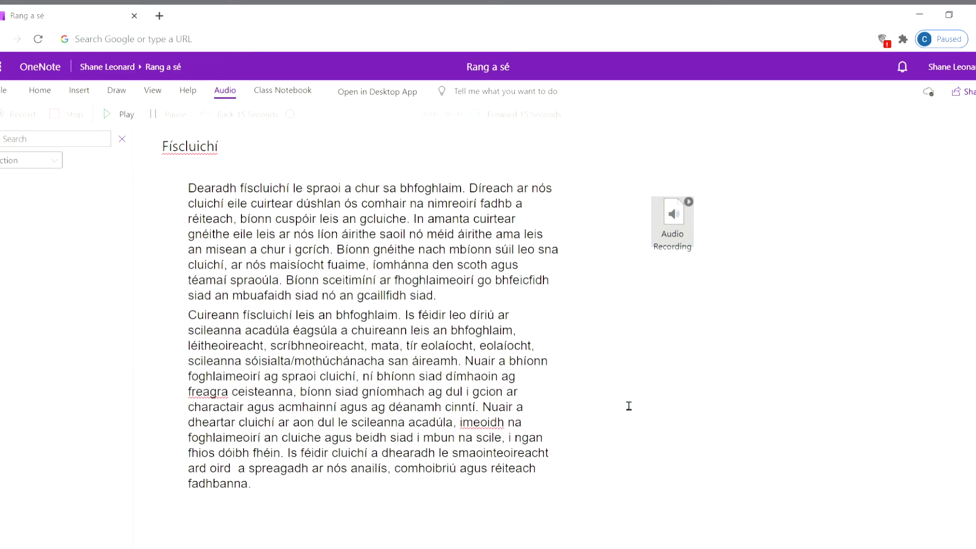
left_click(665, 367)
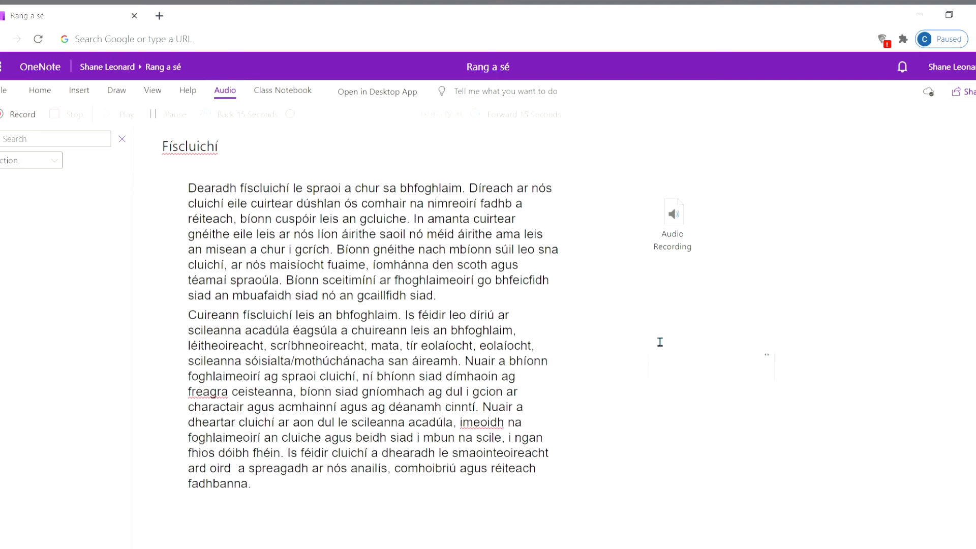
Highlight the words "freagra" and "imeoidh" in the second paragraph with the yellow highlighter.
left_click(125, 94)
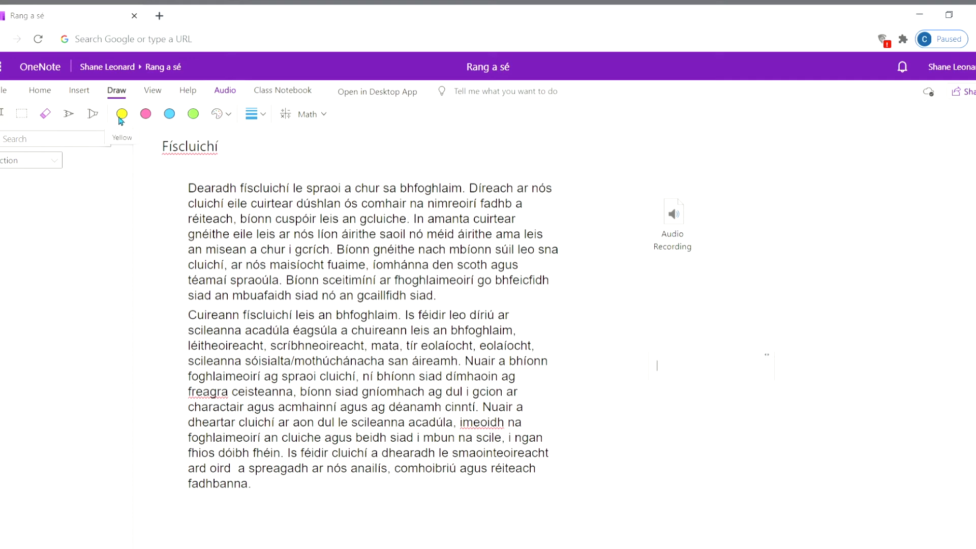
left_click(225, 121)
left_click(226, 124)
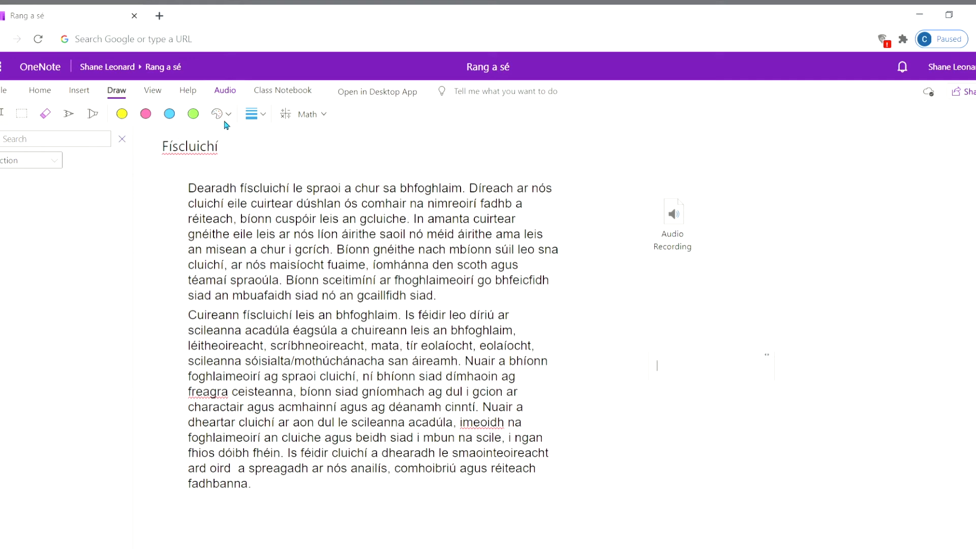
left_click(266, 122)
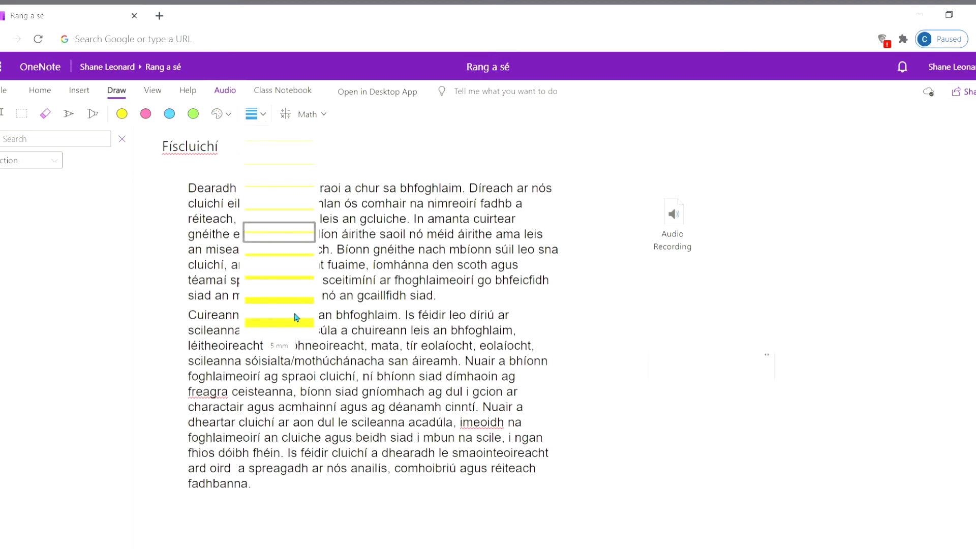
left_click(262, 121)
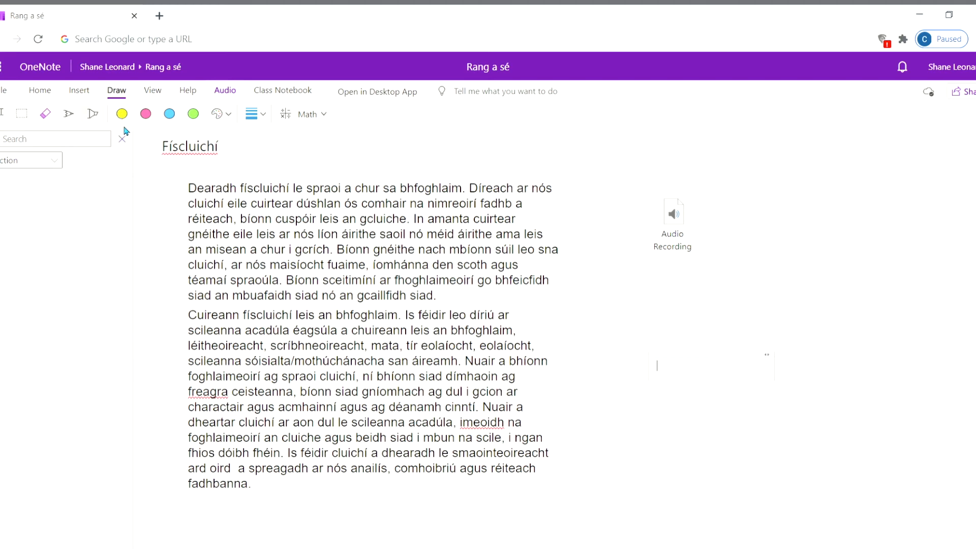
left_click_drag(189, 394, 230, 394)
left_click_drag(462, 423, 504, 423)
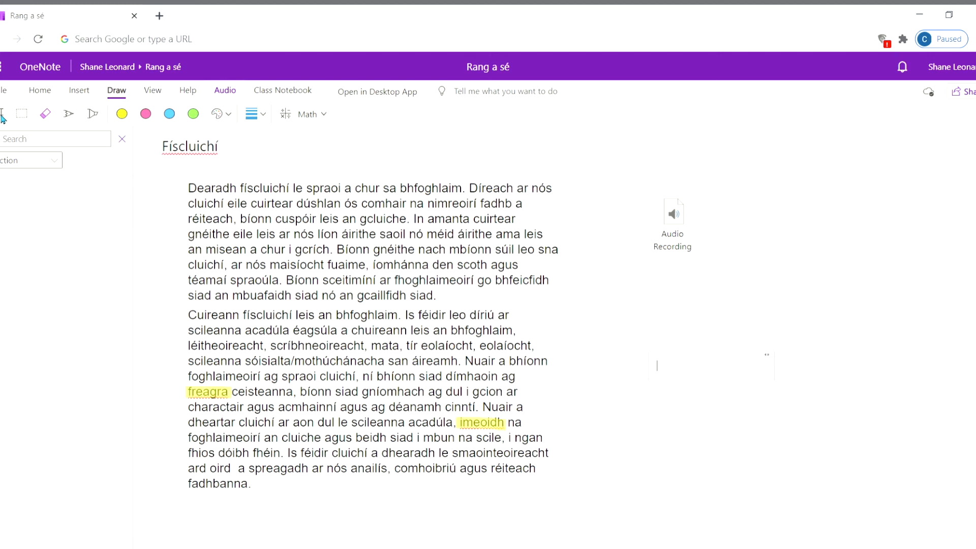
Add blank lines after the last paragraph and insert the Critical Thinking sticker from the SEL set there.
left_click(284, 488)
key("Return")
key("Return")
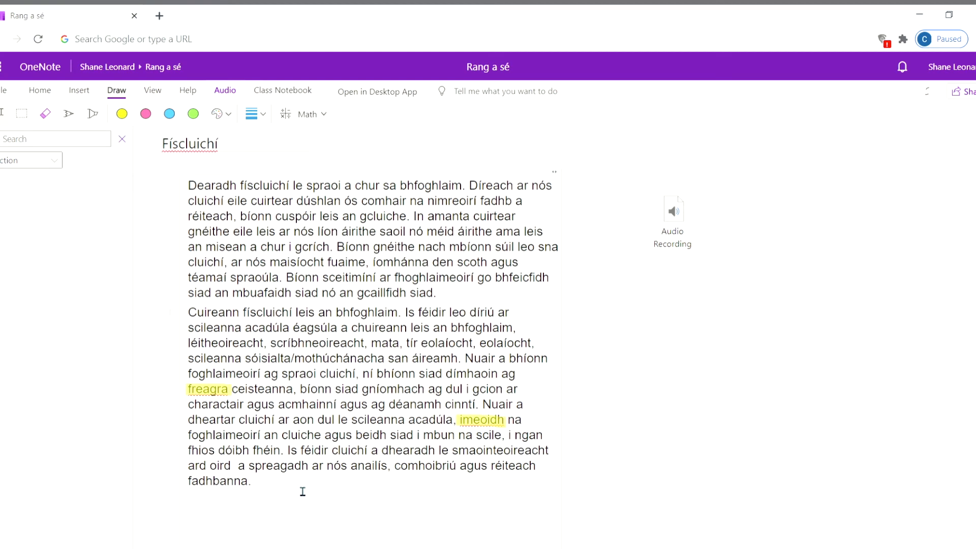
left_click(79, 90)
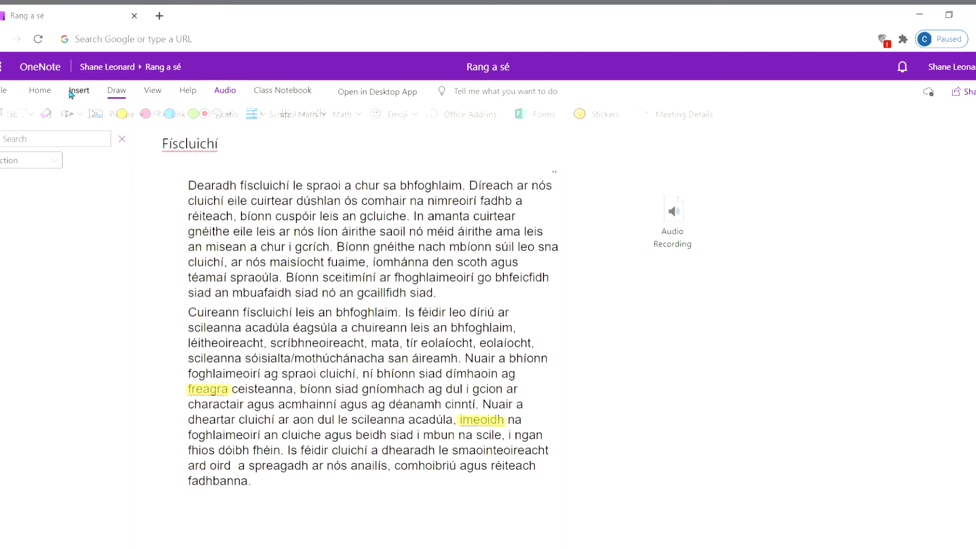
left_click(606, 115)
left_click(819, 205)
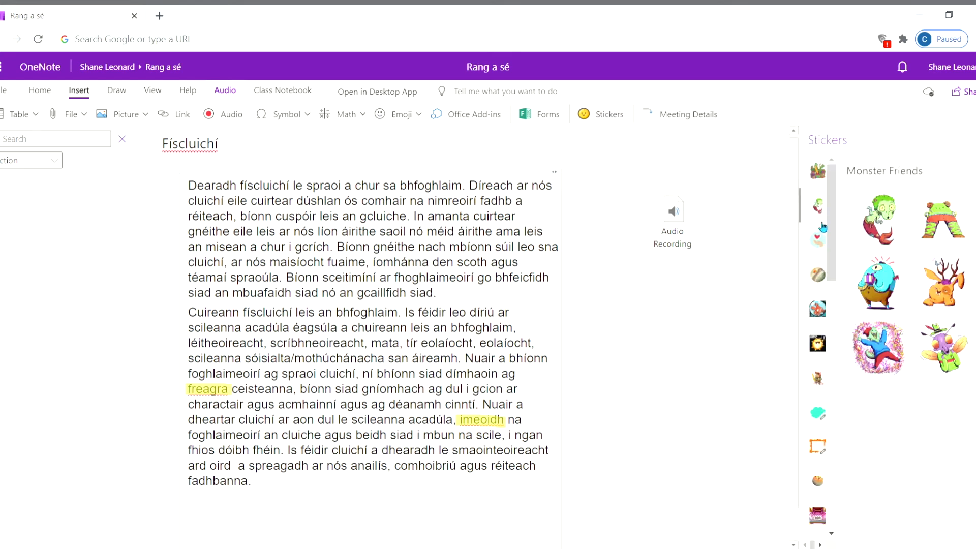
left_click(819, 237)
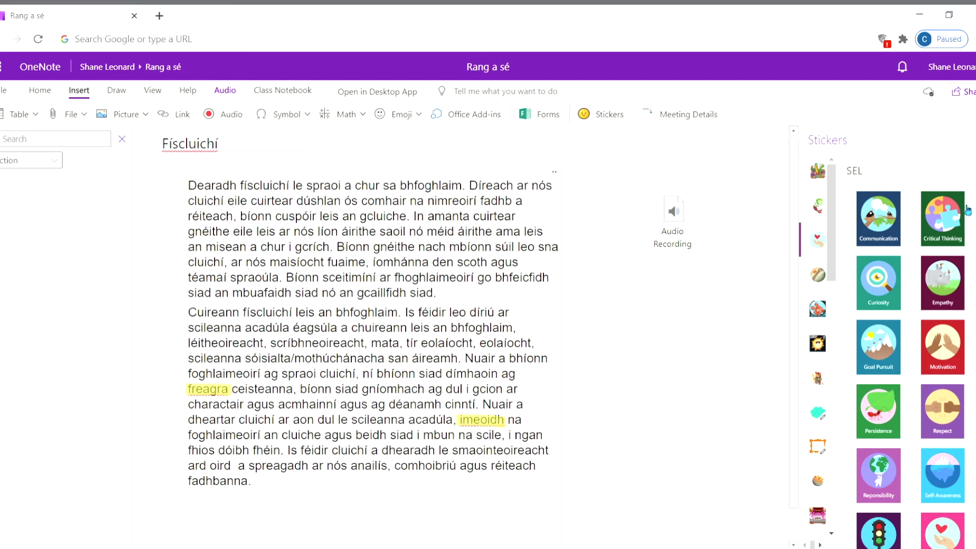
left_click(957, 223)
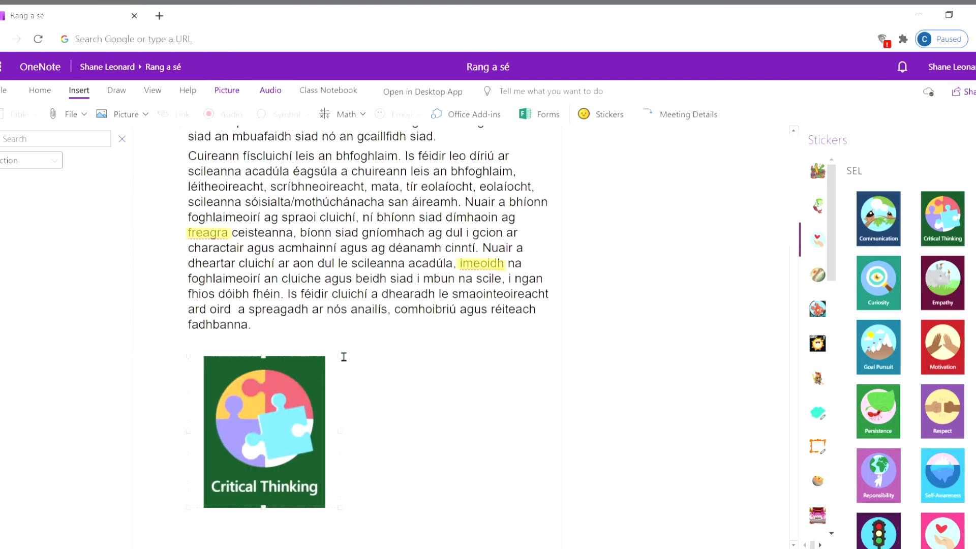
Shrink the Critical Thinking sticker, move it to the right below the text, and close the sticker collection.
left_click_drag(342, 355, 274, 414)
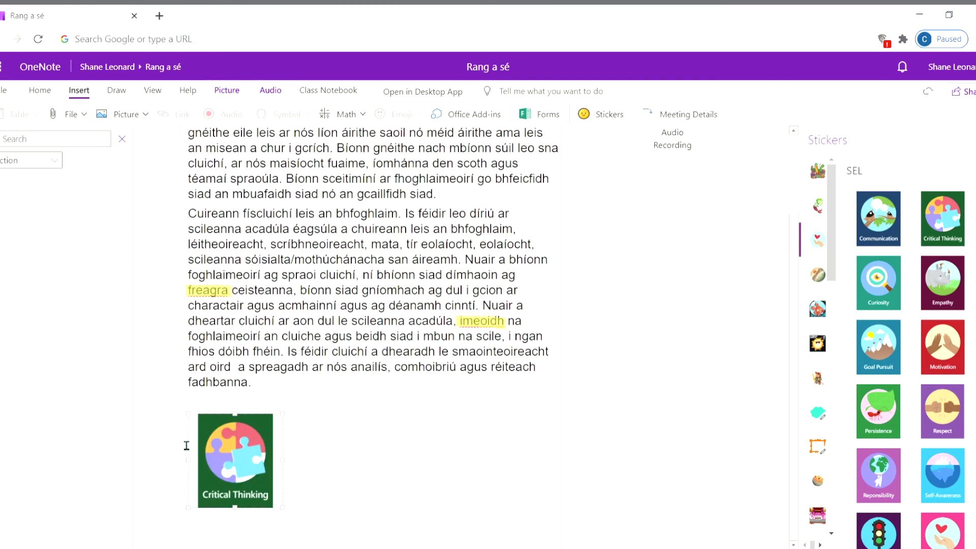
left_click_drag(195, 460, 434, 404)
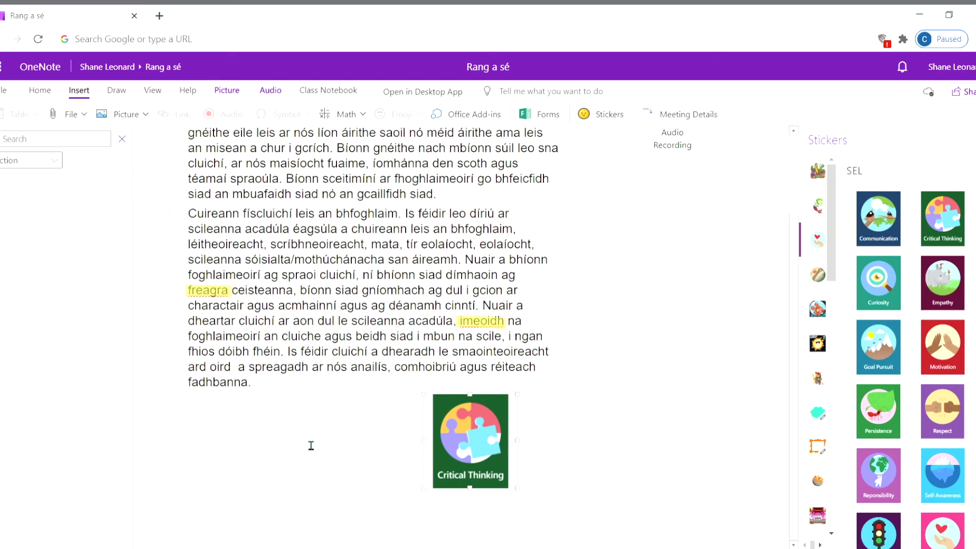
scroll(666, 358, "up", 2)
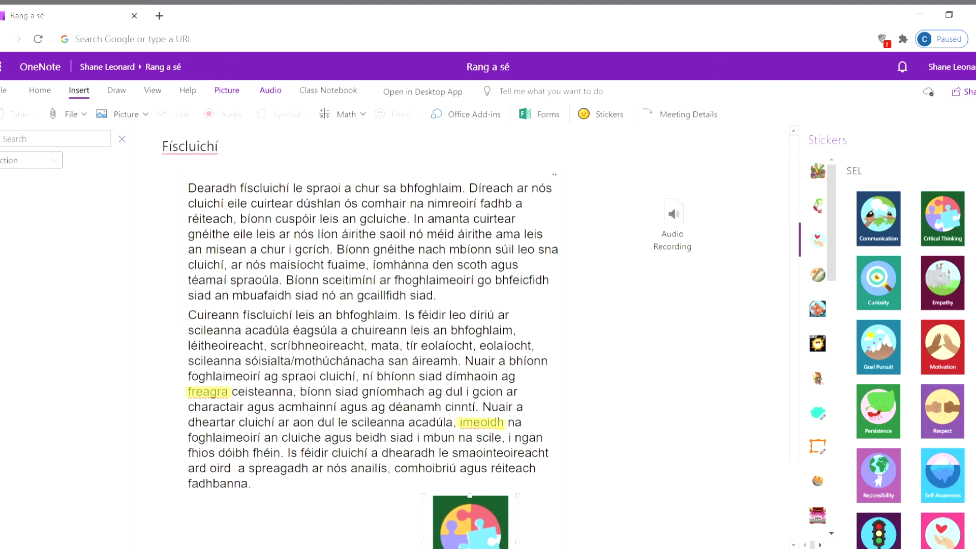
left_click(974, 140)
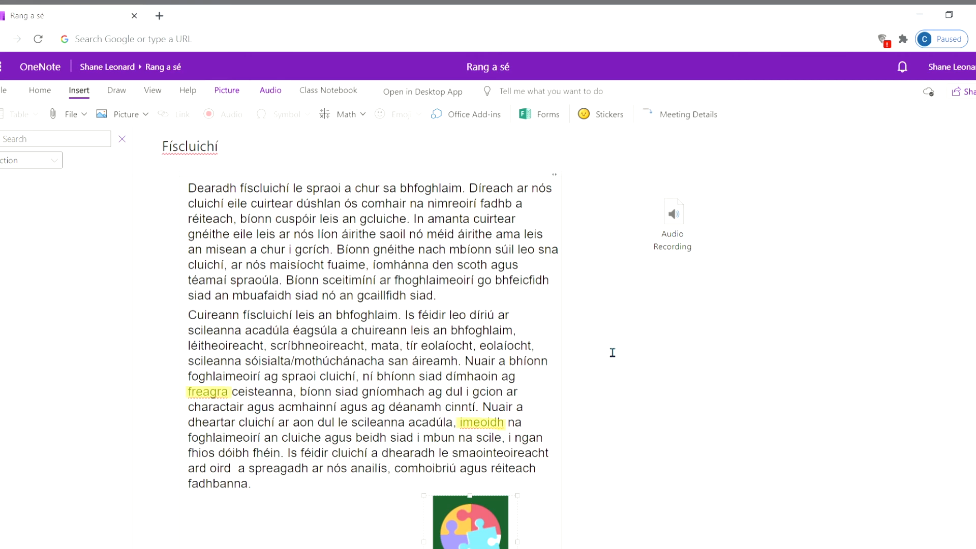
Write the comment "D'úsáid tú an saorbriathar chun tacú le structúr an téacs. Maith Thú!" in the space beside the second paragraph.
left_click(613, 352)
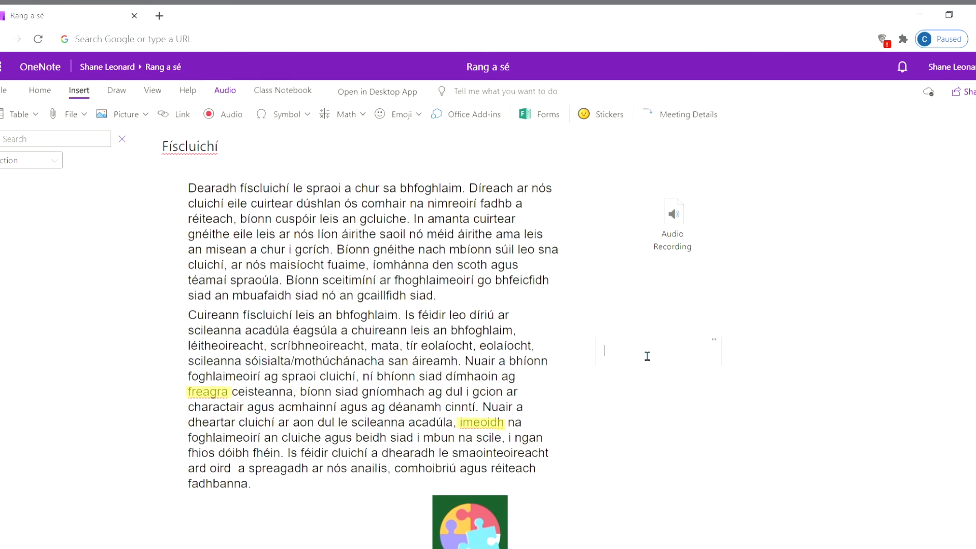
type("D'úsáid tú an saorbriathar chun tacú le str")
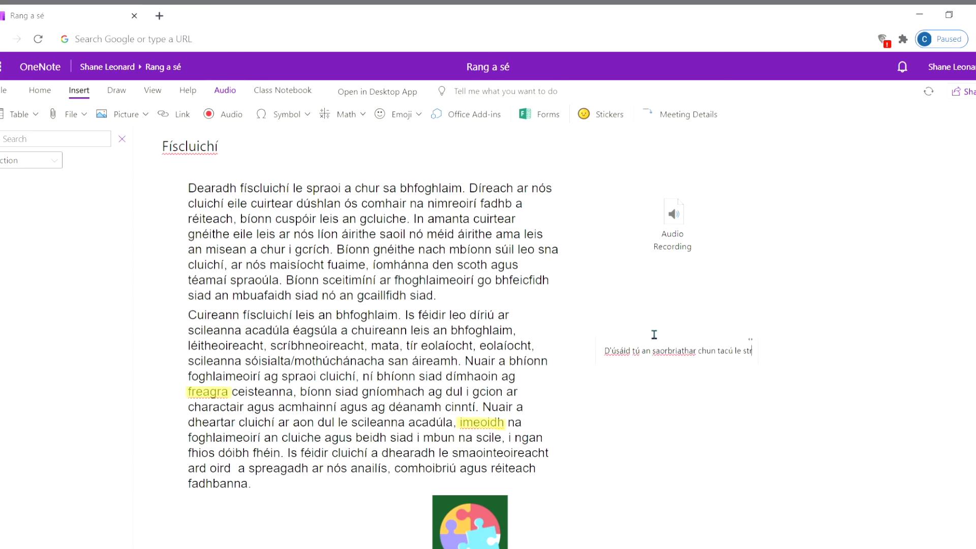
type("uctúr an téacs. Maith Thú")
Format the written comment as larger, bold red text and move its box up and left, close to the second paragraph.
left_click_drag(604, 350, 851, 355)
left_click(889, 317)
left_click(916, 318)
left_click(910, 449)
left_click(908, 334)
left_click(899, 449)
left_click(836, 336)
left_click(708, 322)
left_click_drag(676, 347, 646, 298)
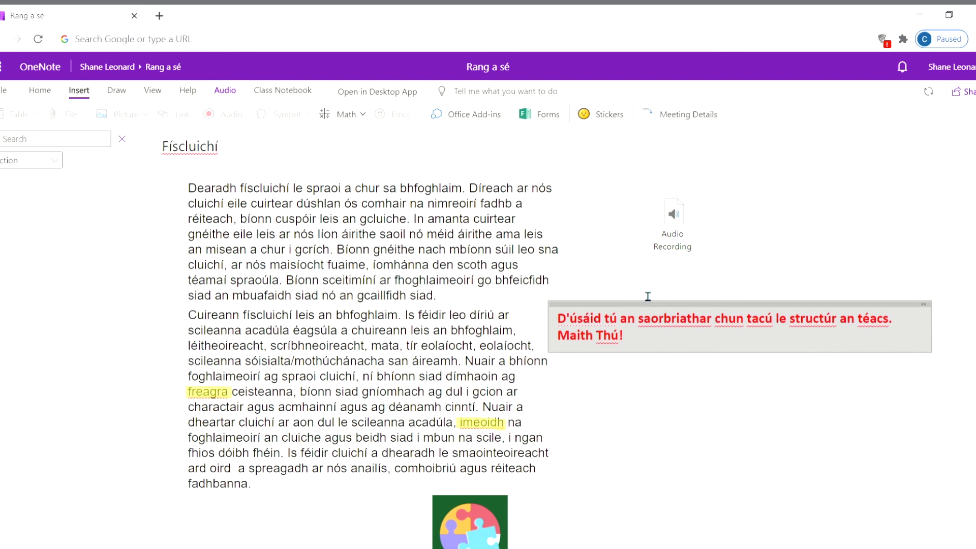
left_click(648, 296)
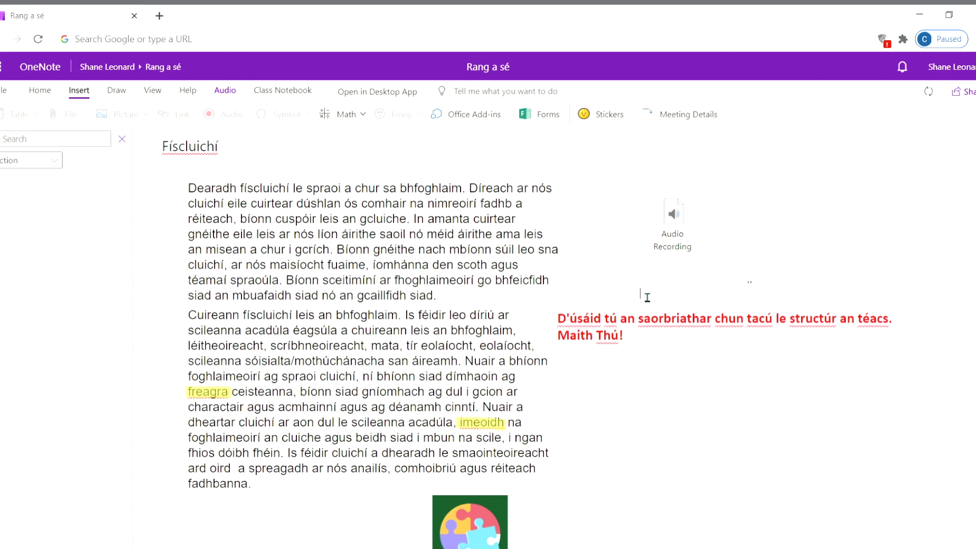